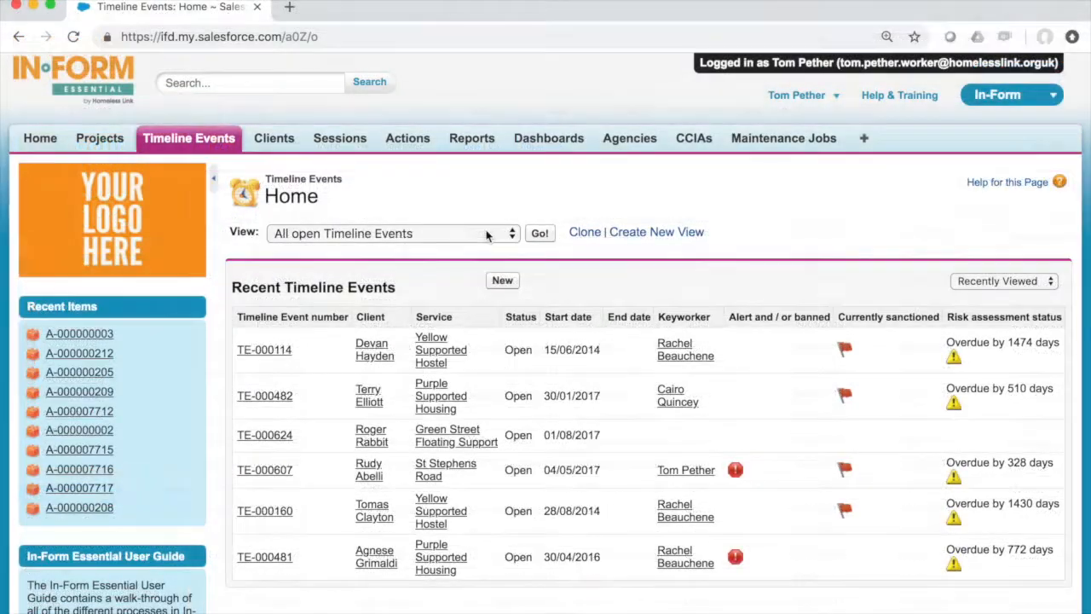
- Go to the Actions tab and look through the list of existing views
click(486, 234)
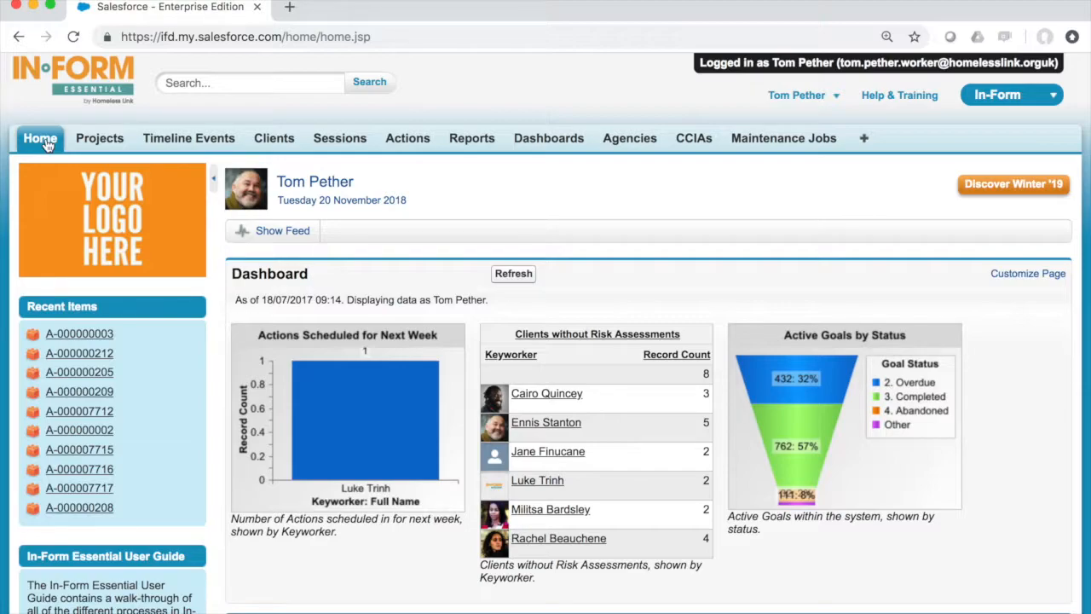
click(405, 140)
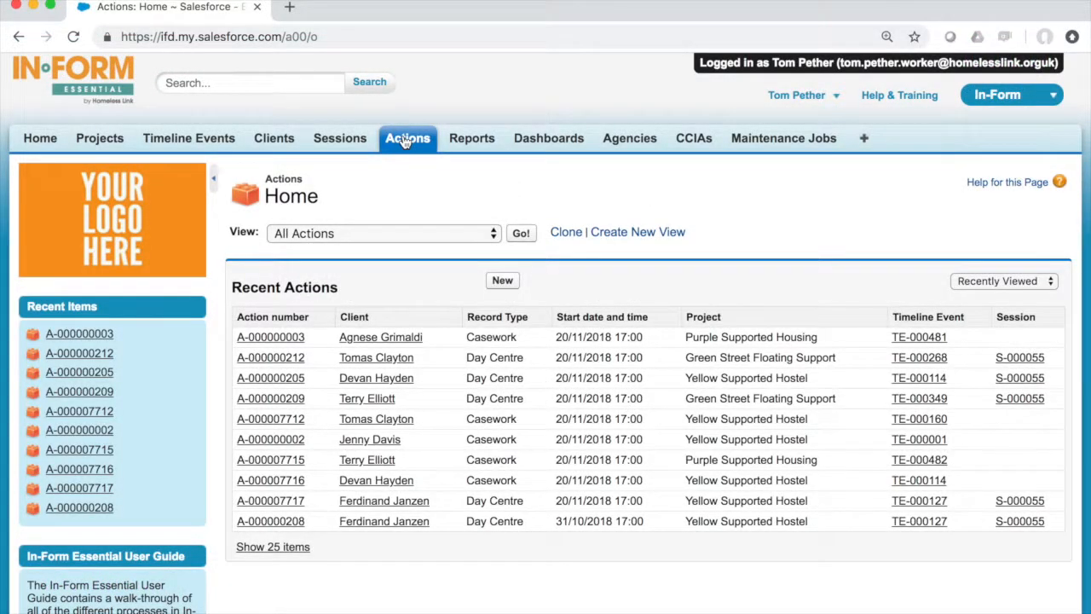
click(483, 236)
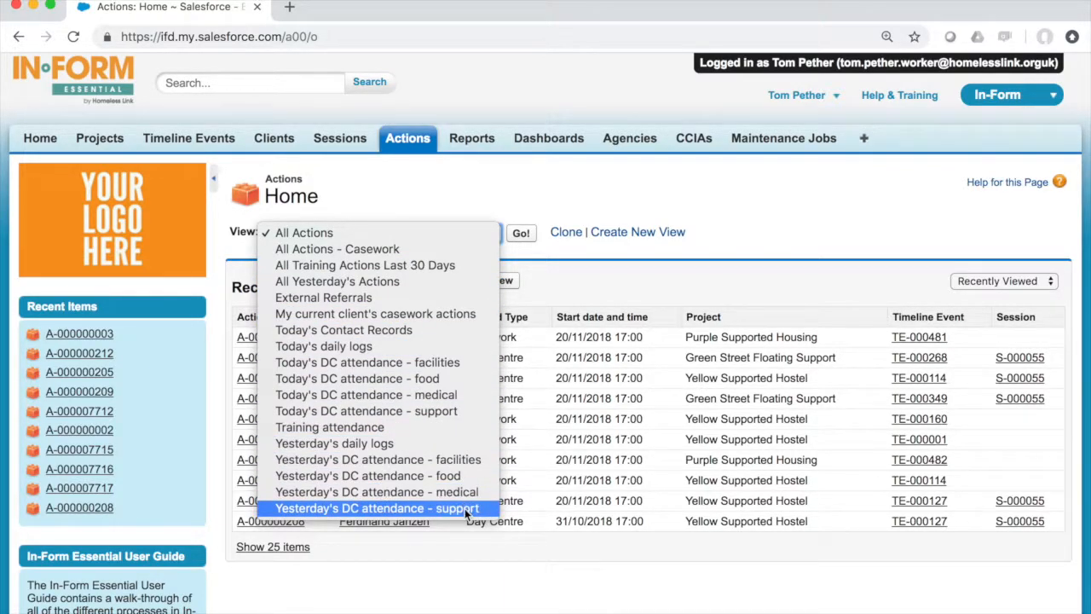
click(562, 192)
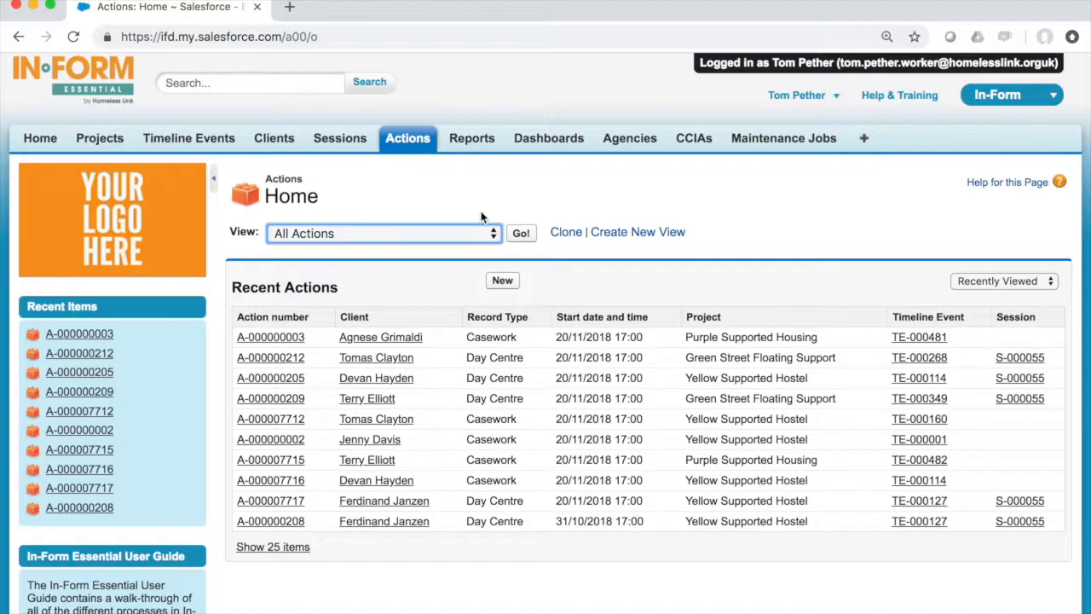
- Start creating a new Actions view and name it Today's Casework
click(614, 235)
scroll(615, 241, down, 2)
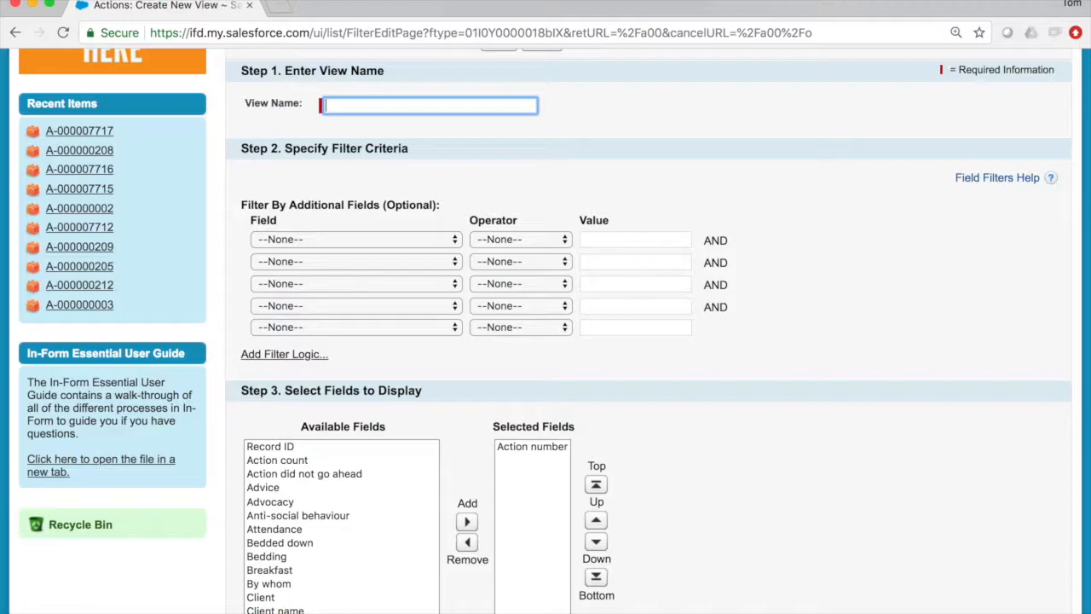
text(Today's Casework)
key(super+a)
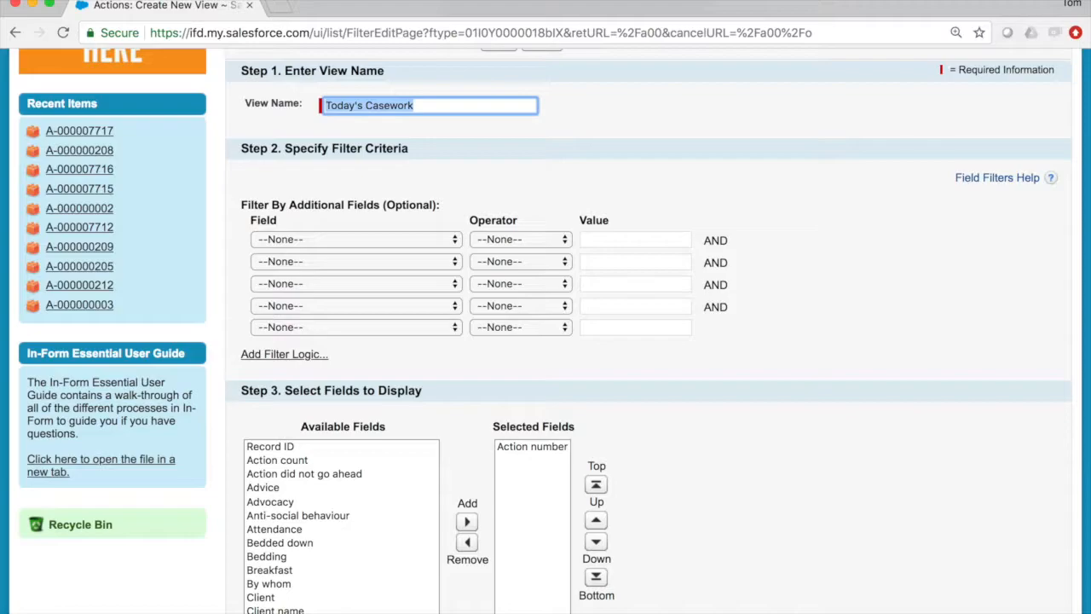
- Add a filter where Record Type equals Casework, picking the value from the picklist
click(353, 239)
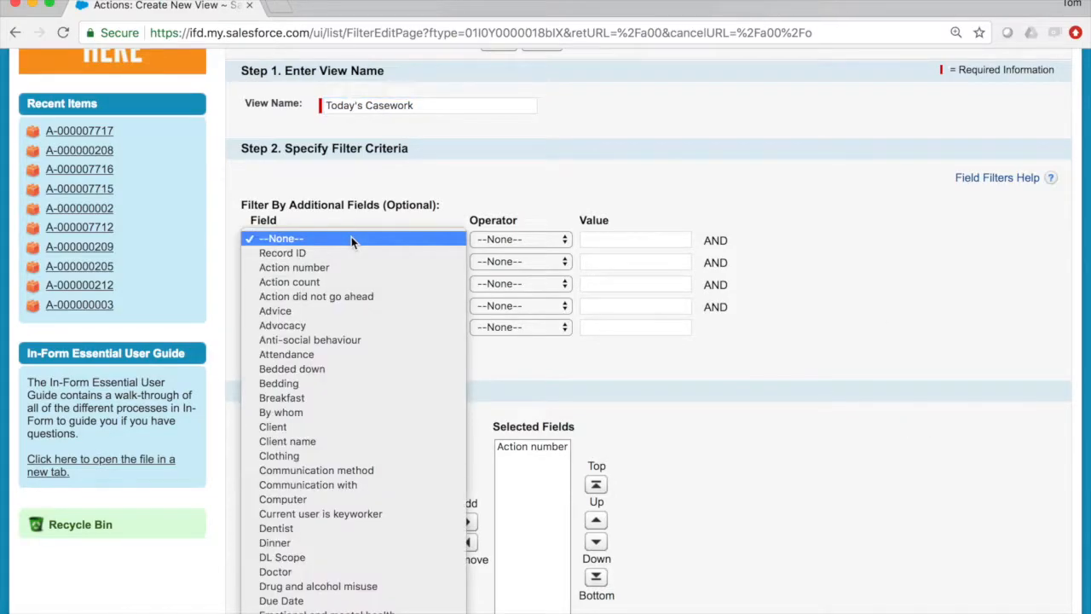
key(Down)
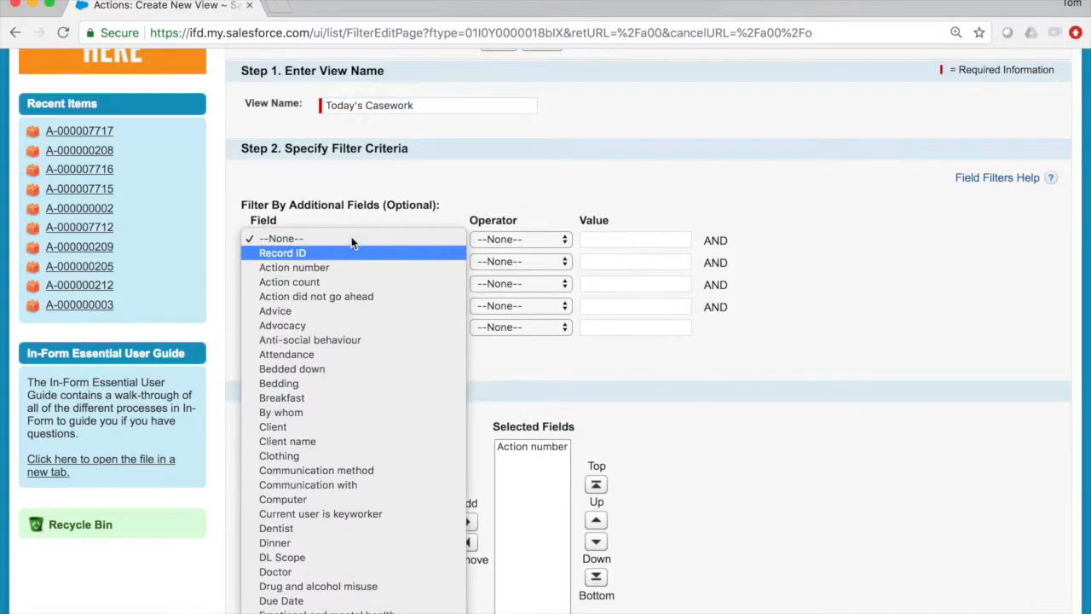
scroll(341, 341, down, 10)
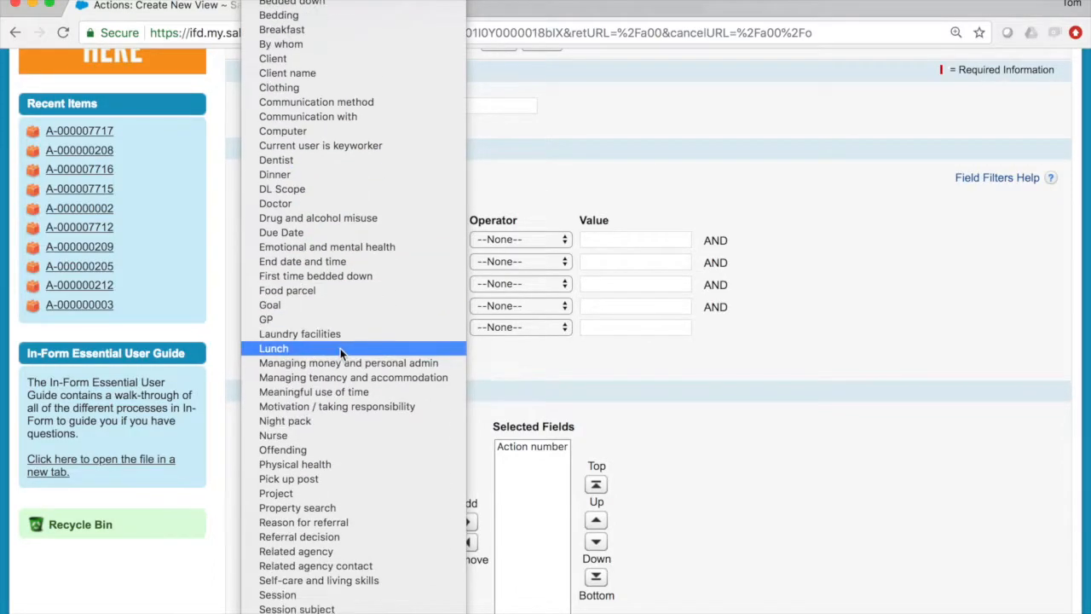
scroll(340, 348, down, 8)
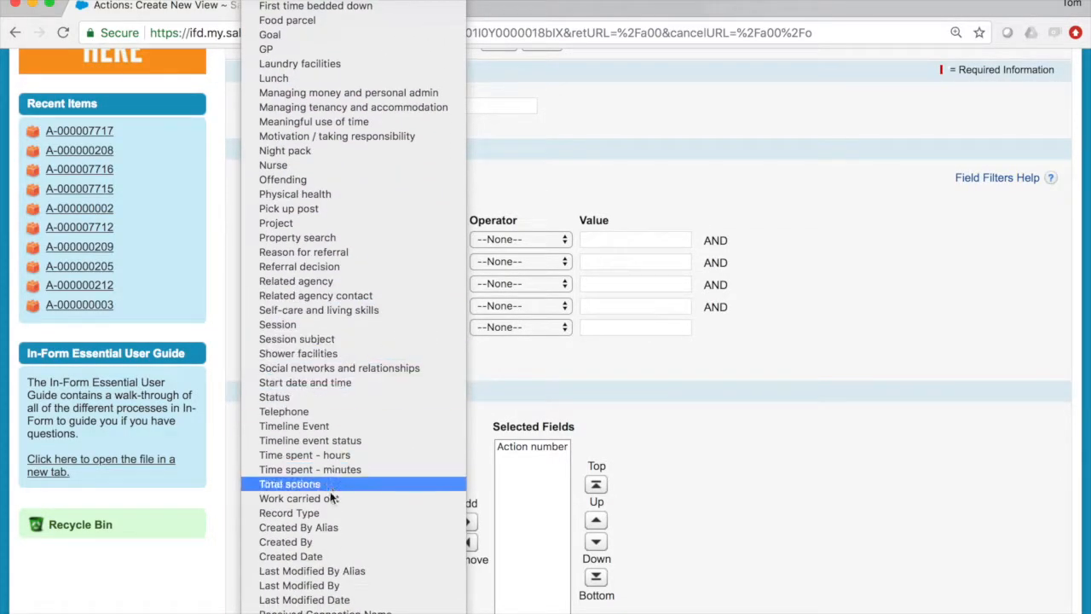
click(333, 512)
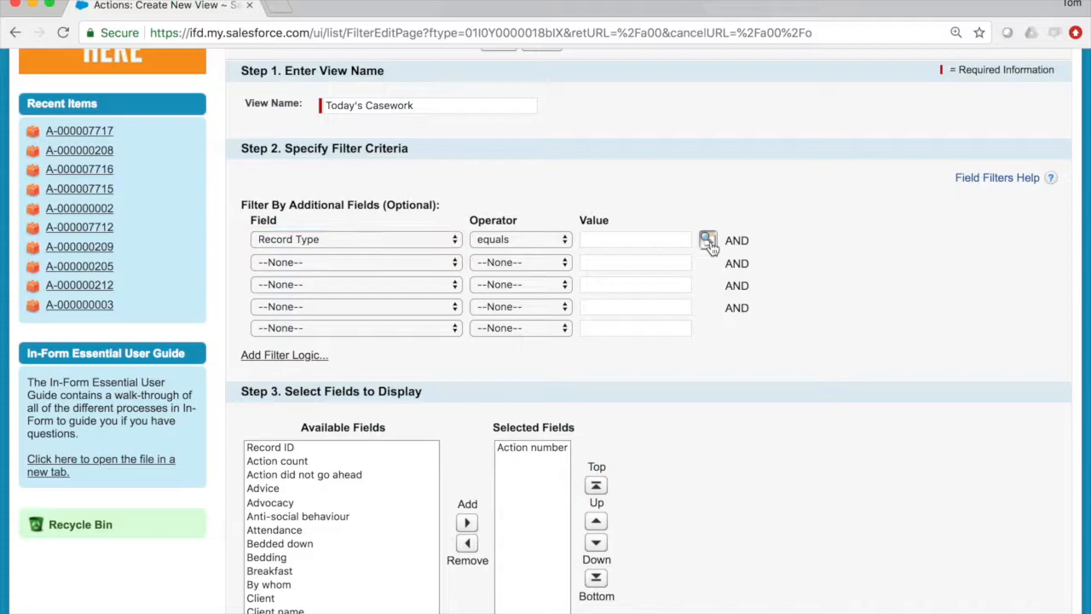
click(708, 241)
scroll(203, 355, down, 3)
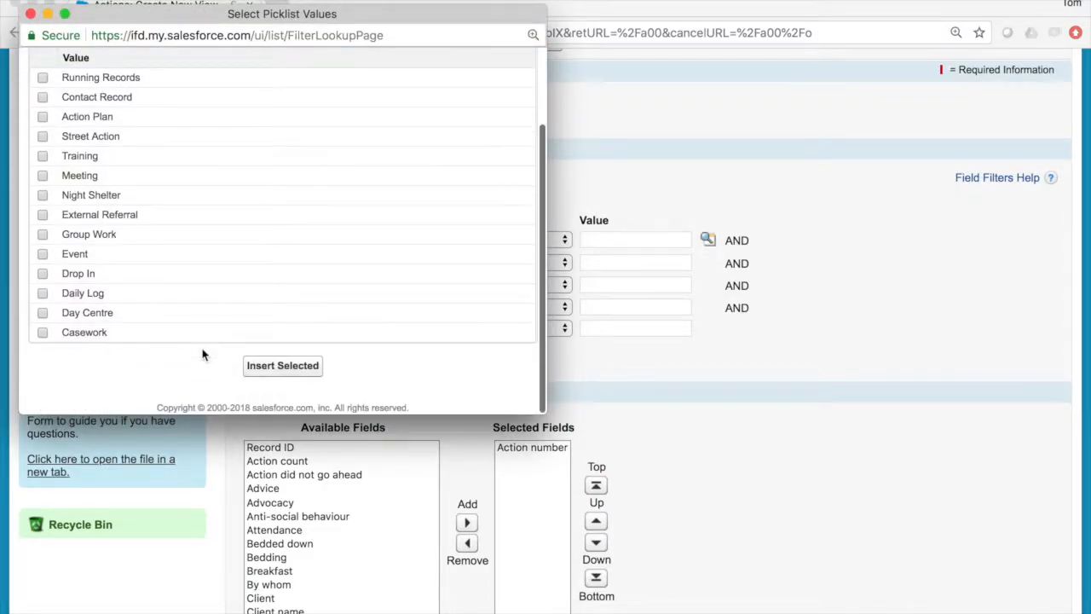
click(43, 334)
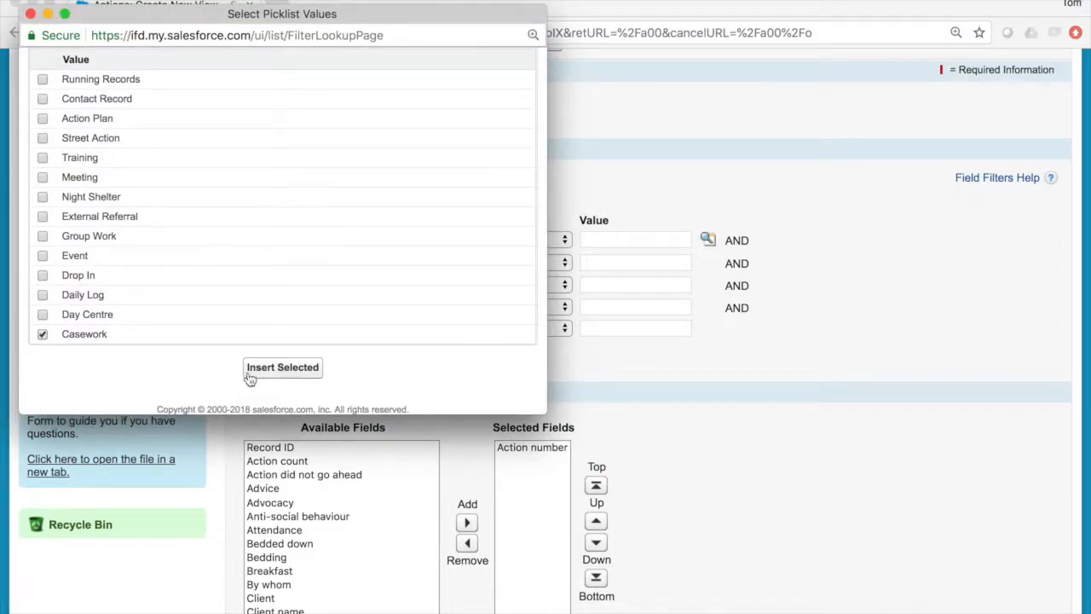
click(286, 367)
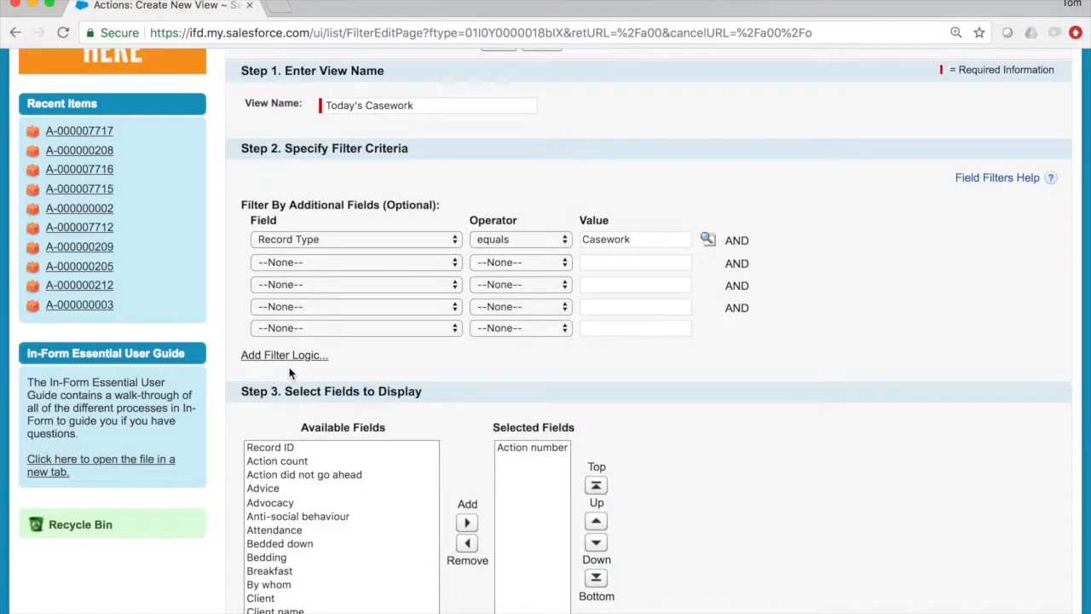
- Add a second filter where Start date and time equals Today
click(455, 263)
scroll(401, 462, down, 1)
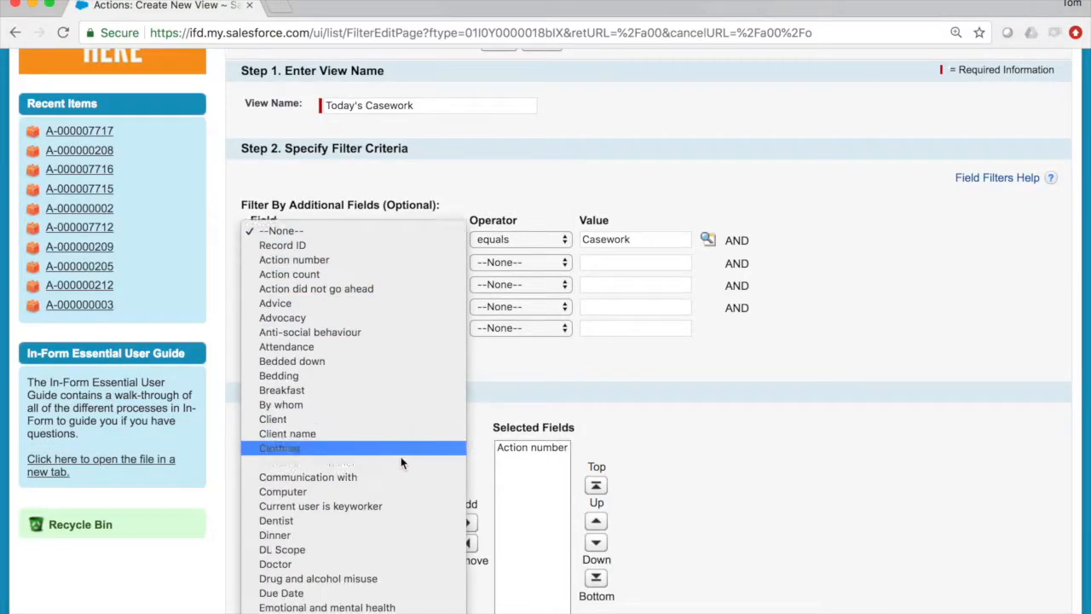
scroll(401, 462, down, 10)
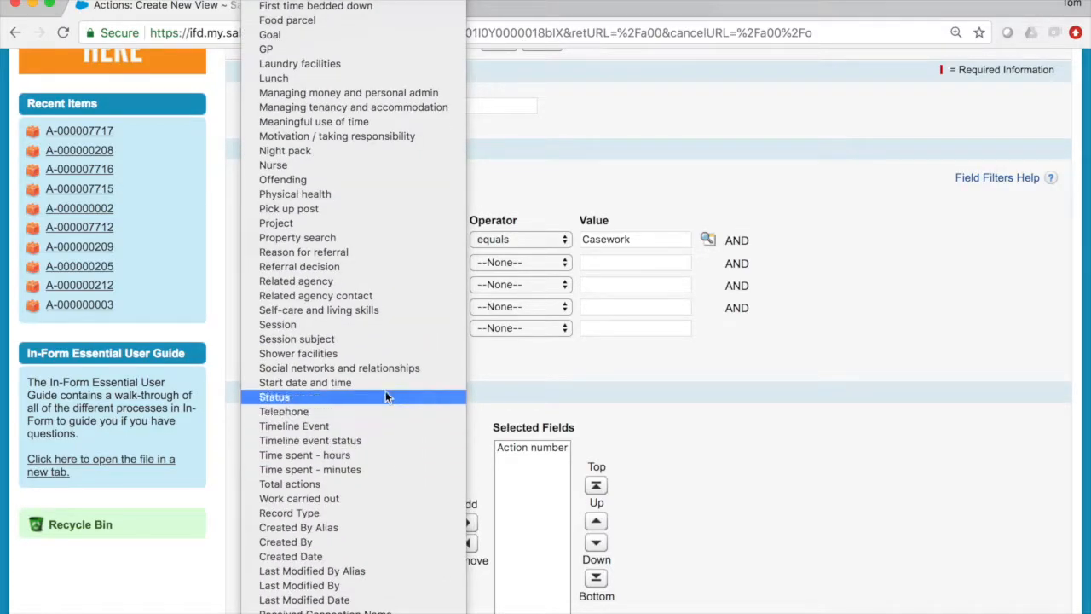
click(380, 382)
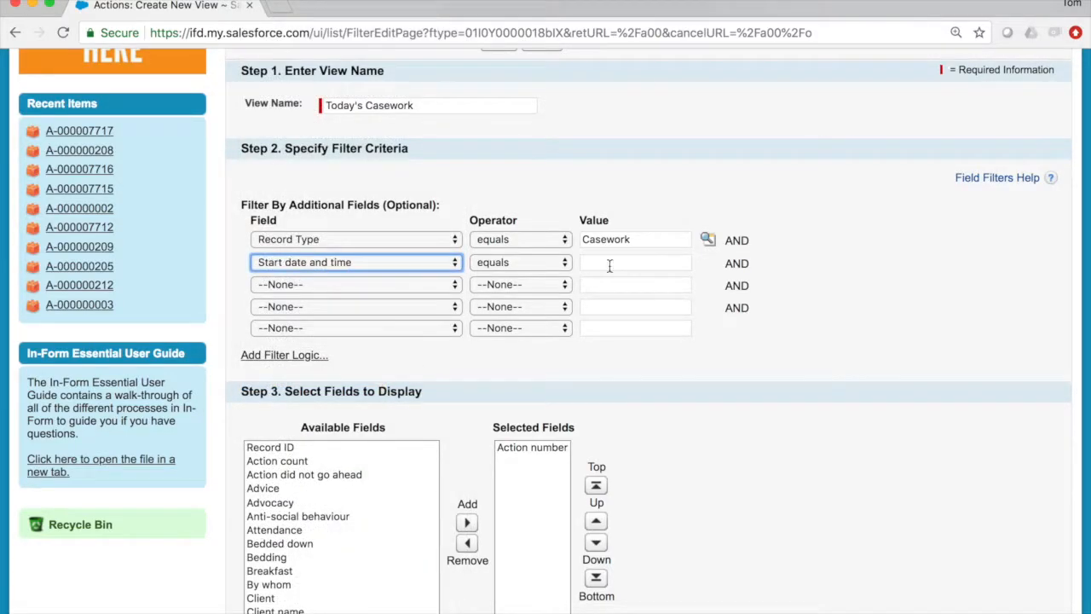
click(646, 261)
text(Today)
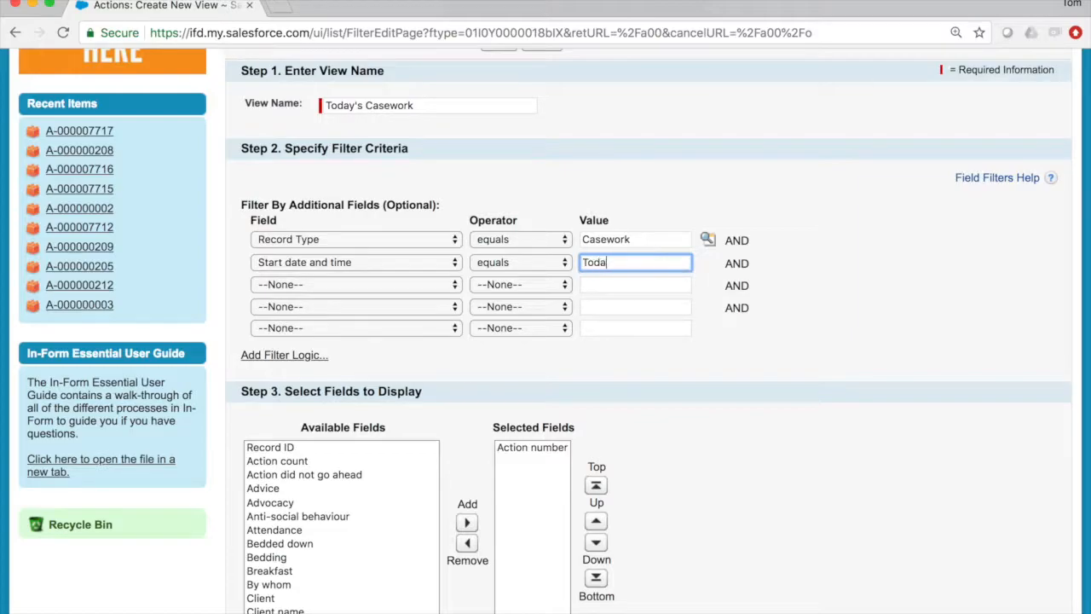
click(649, 386)
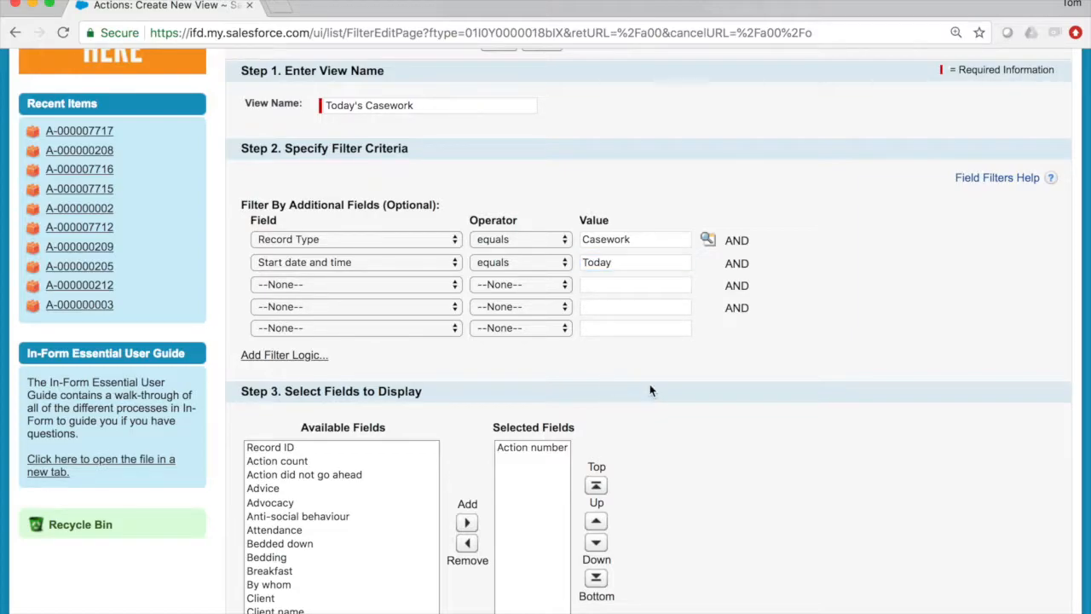
- Add Client, Project and Session to the fields displayed in the view
scroll(649, 385, down, 3)
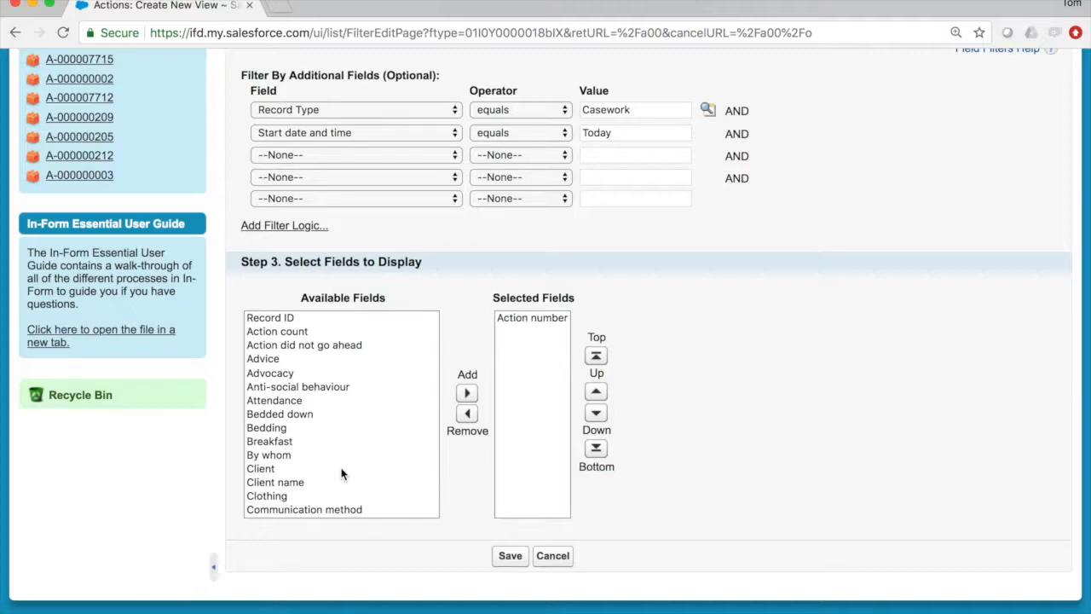
click(341, 470)
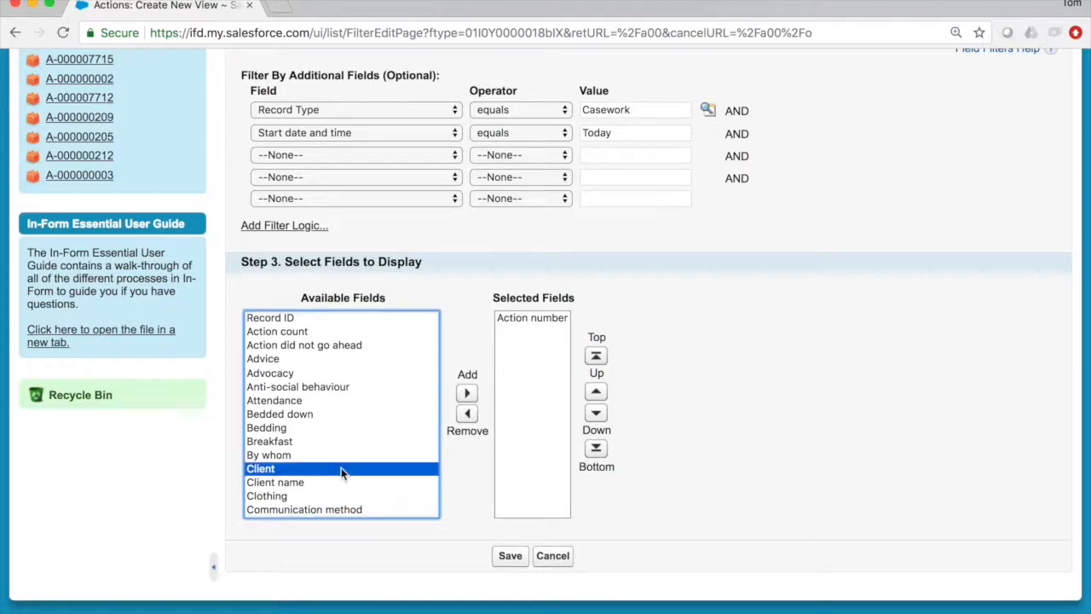
click(468, 393)
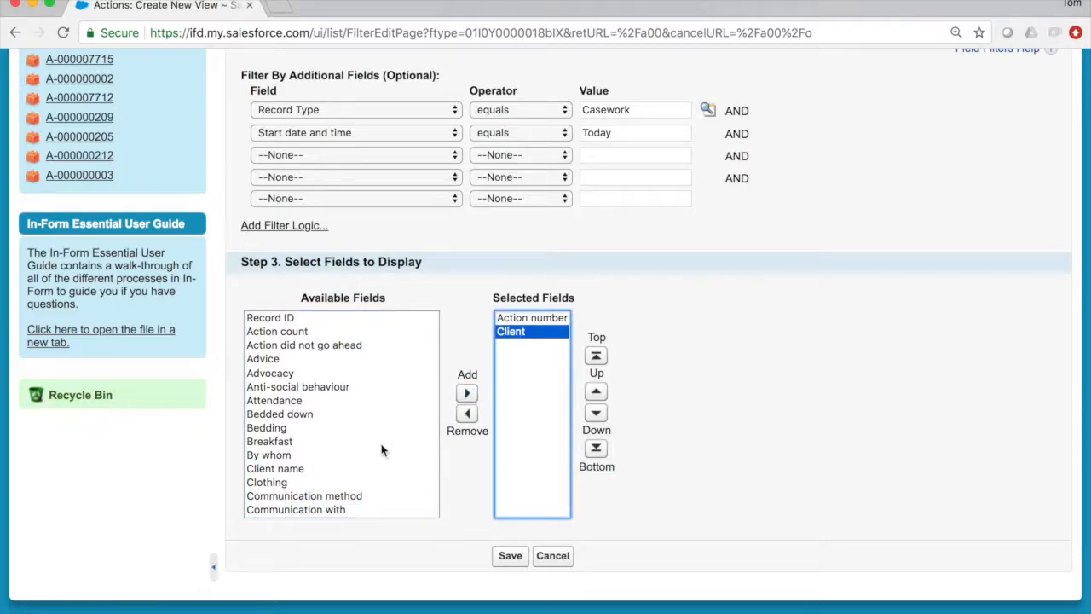
scroll(381, 450, down, 5)
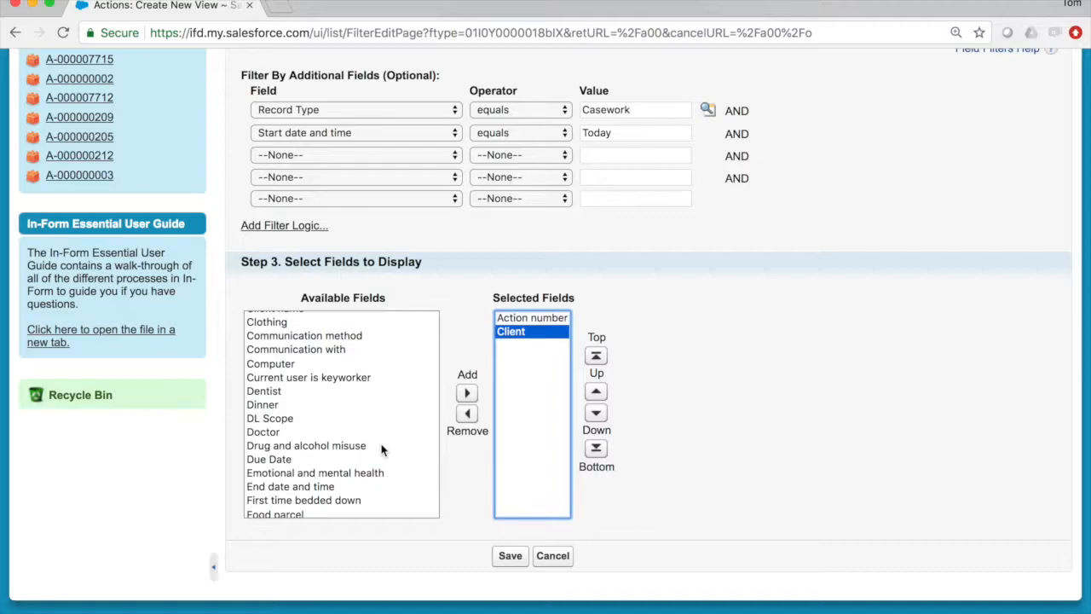
scroll(381, 451, down, 10)
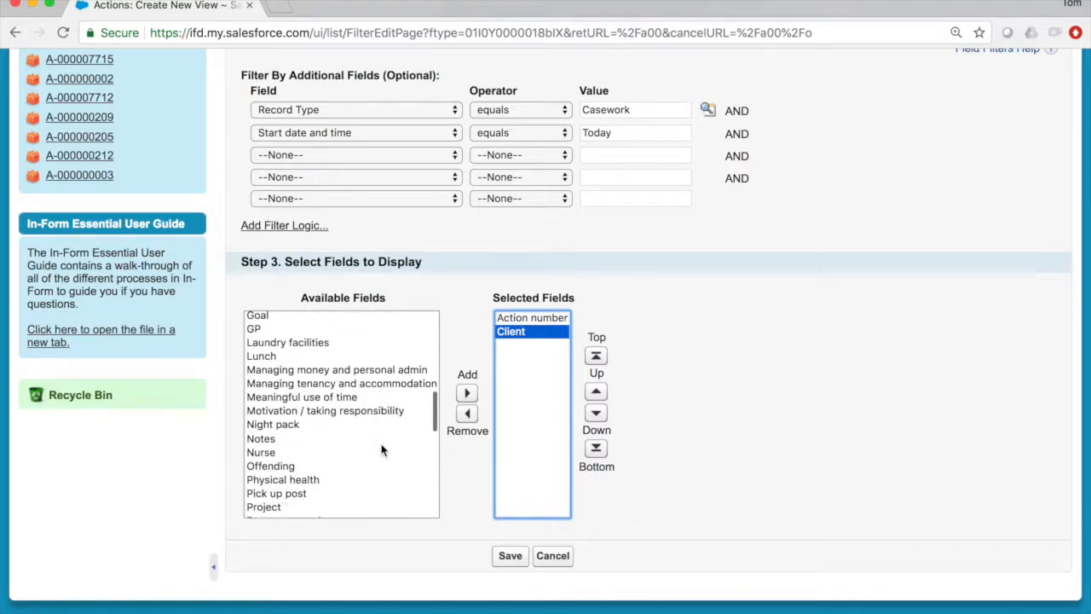
double_click(322, 504)
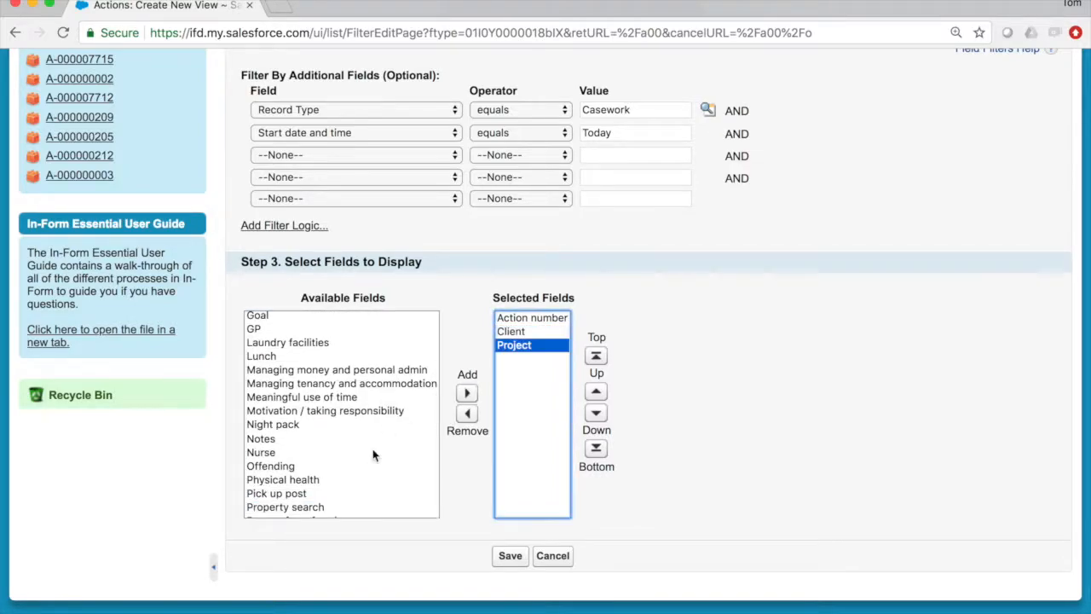
scroll(372, 455, down, 5)
double_click(395, 461)
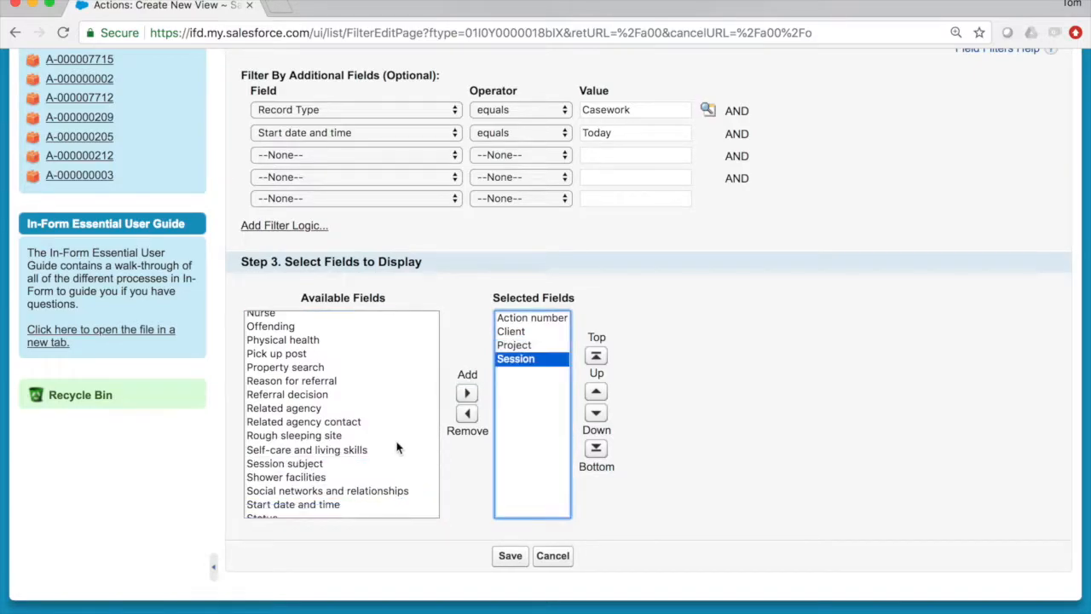
- Add Start date and time and Timeline Event to the displayed fields
scroll(397, 448, down, 3)
click(375, 429)
click(466, 393)
click(368, 455)
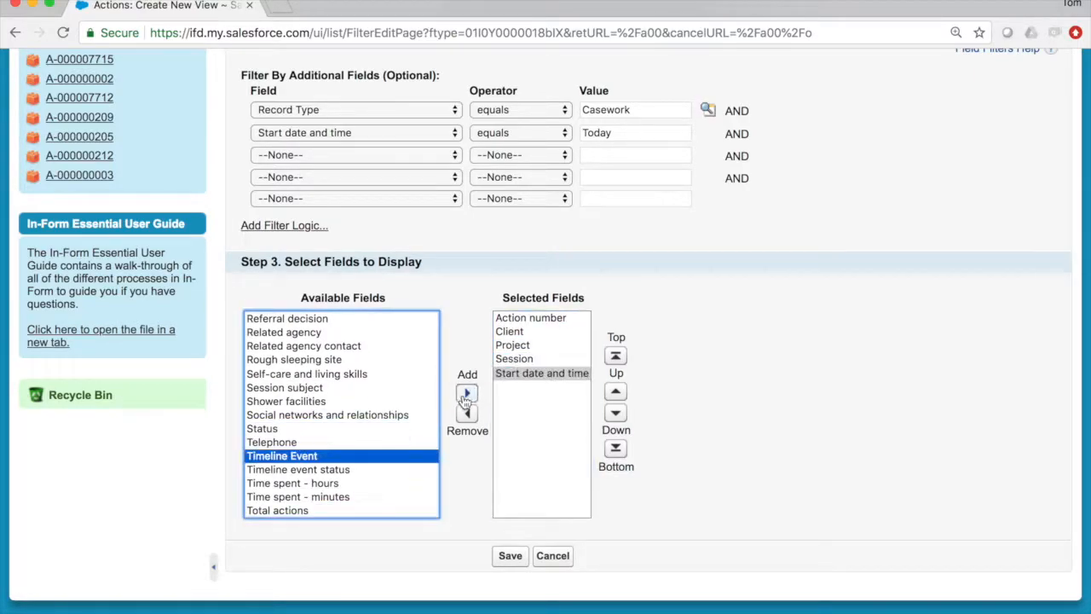
click(466, 393)
- Move Timeline Event up to directly below Action number and save the view
click(615, 391)
click(615, 392)
click(616, 392)
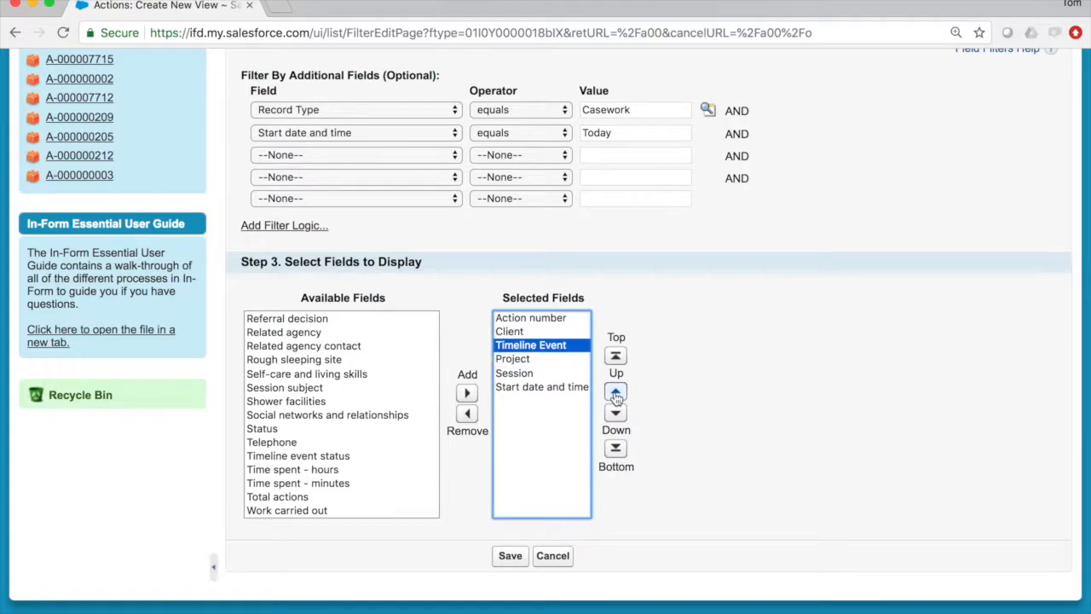
click(615, 392)
click(616, 391)
click(511, 556)
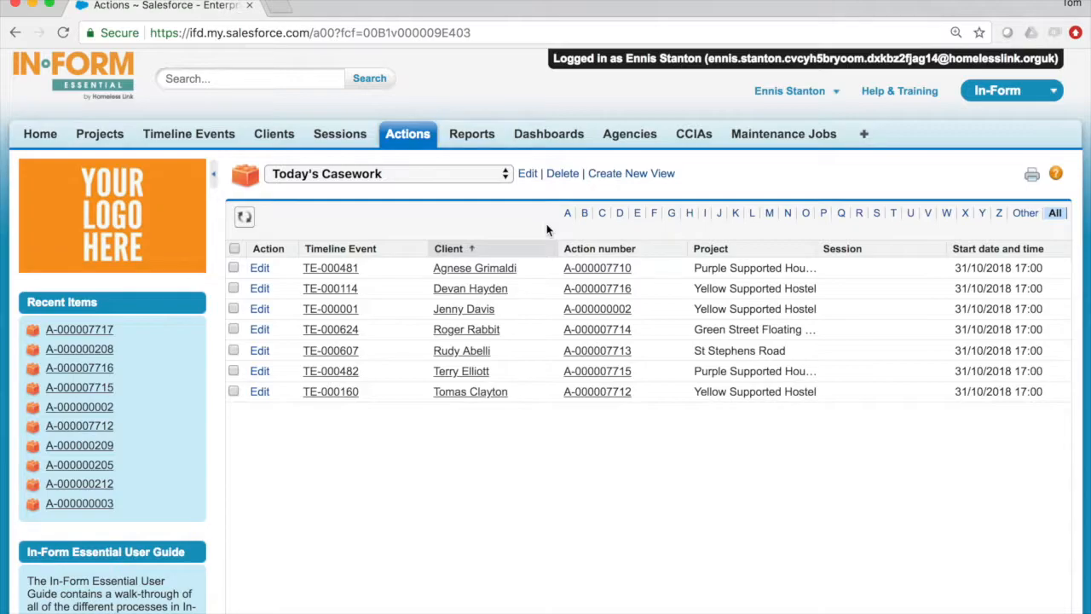
- Sort the Today's Casework list by Client and move the Action number column ahead of Timeline Event
click(508, 174)
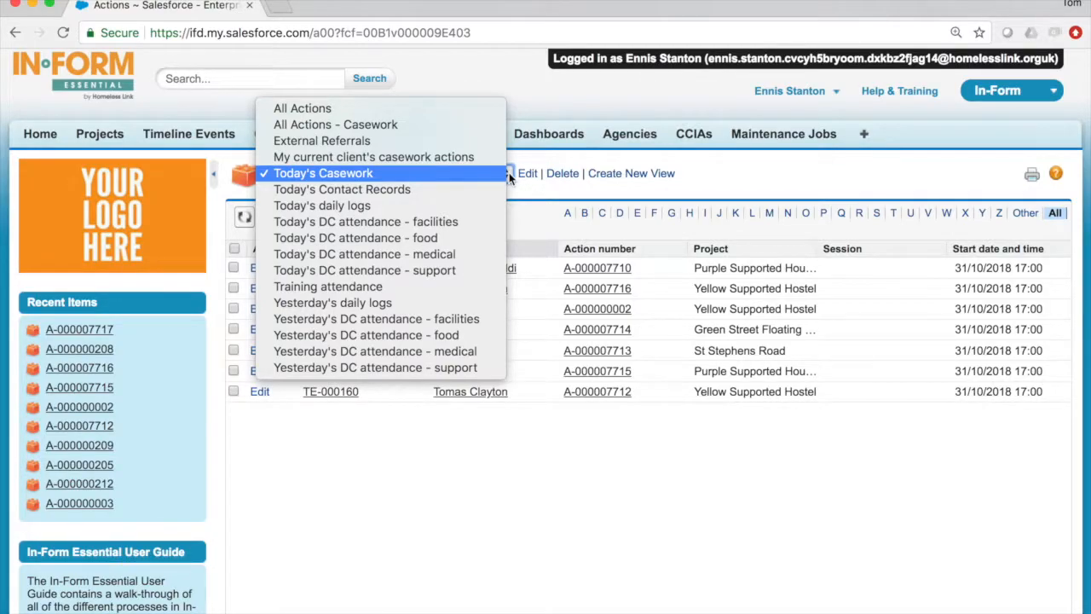
click(532, 207)
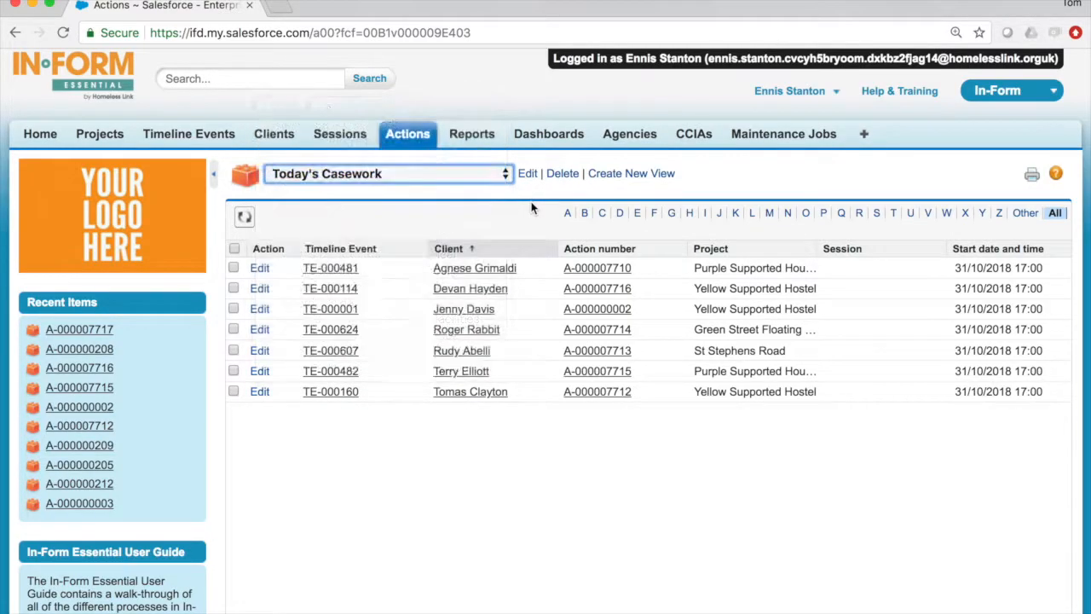
click(481, 254)
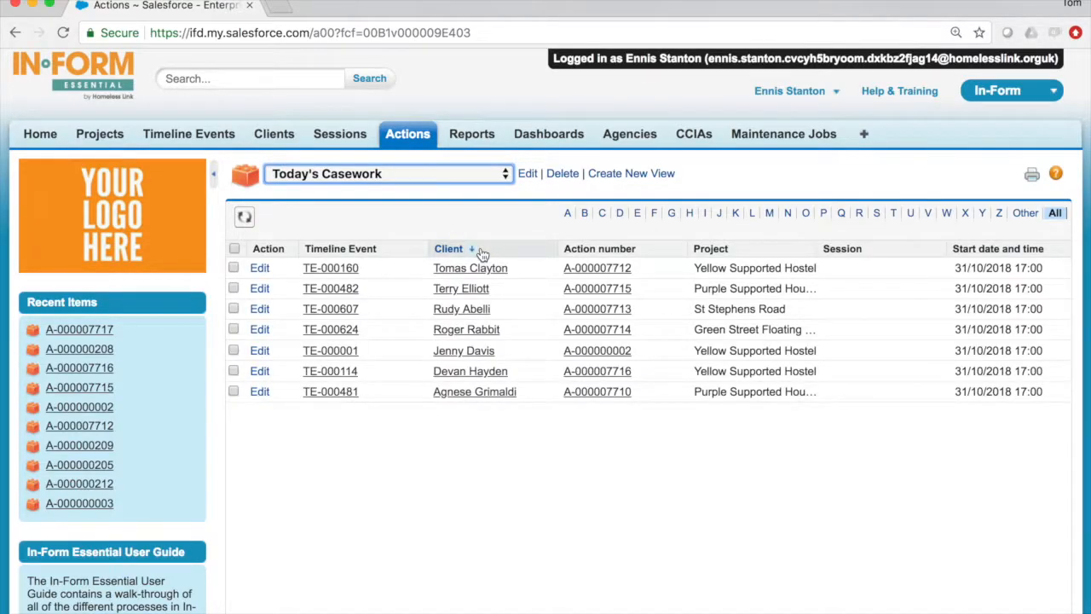
click(482, 254)
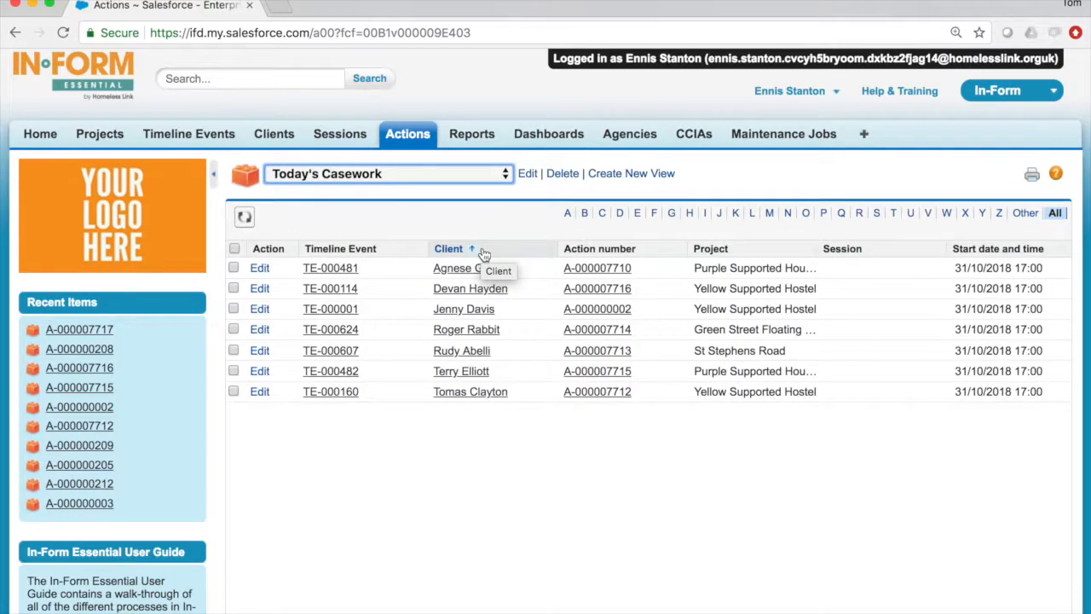
drag(621, 249, 327, 255)
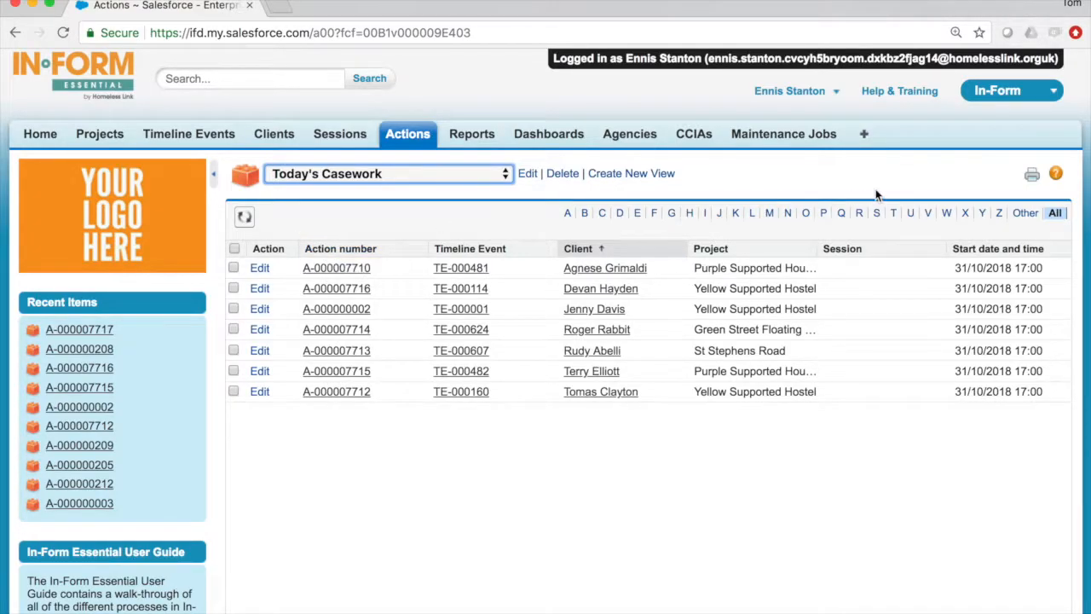
- Open the printable version of the list and select all of its records
click(1032, 176)
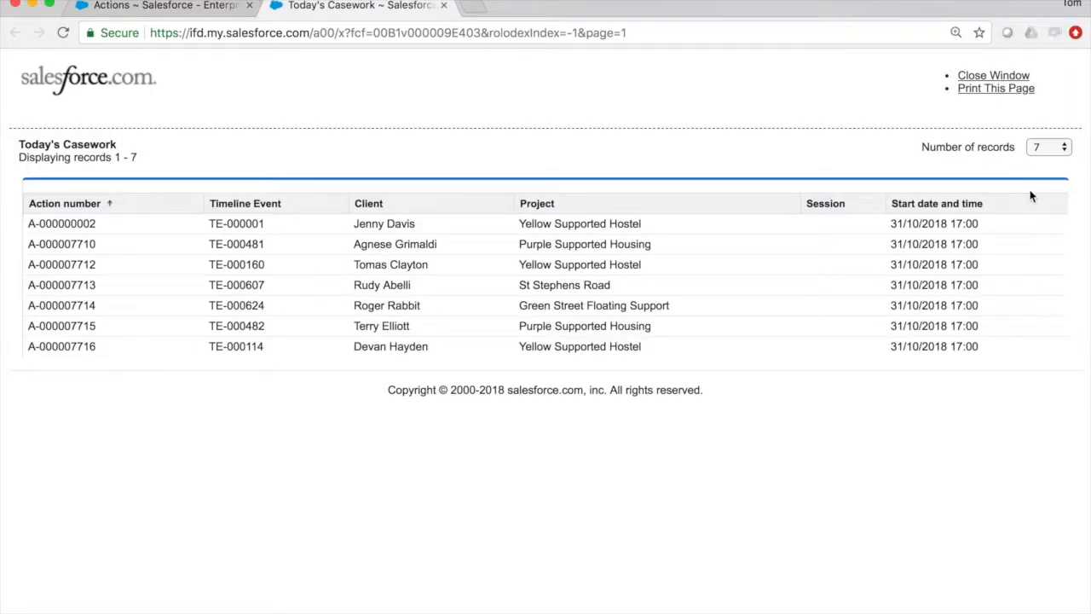
drag(1010, 203, 1006, 347)
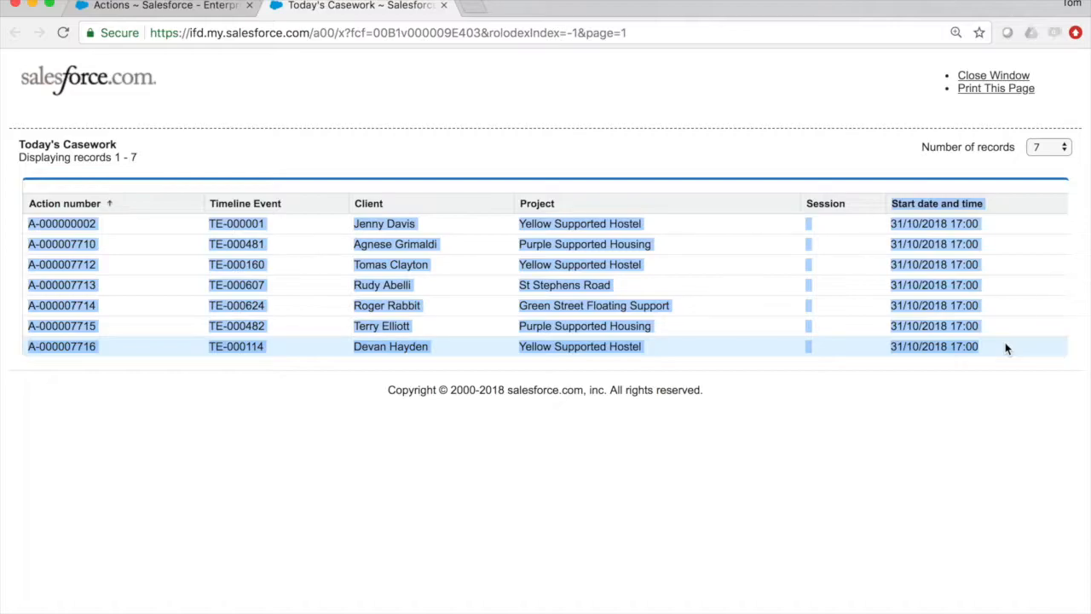